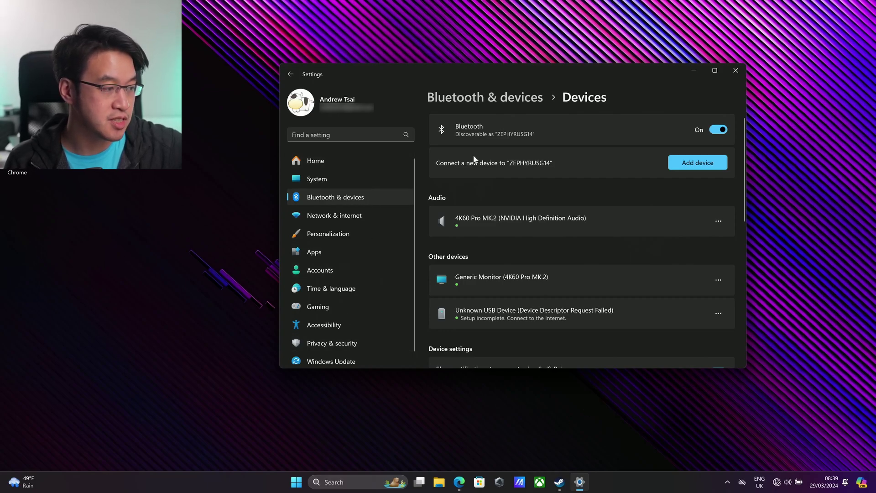
Close the Settings window and bring up Start to search for Settings.
click(735, 69)
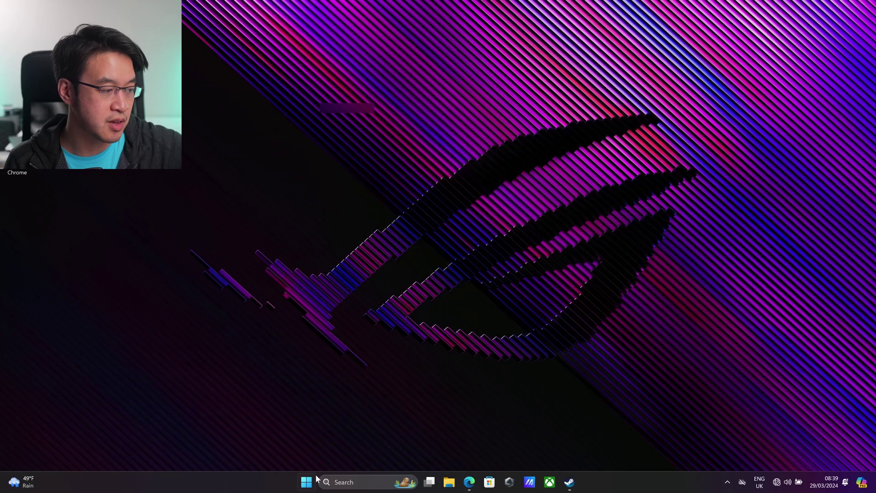
click(307, 482)
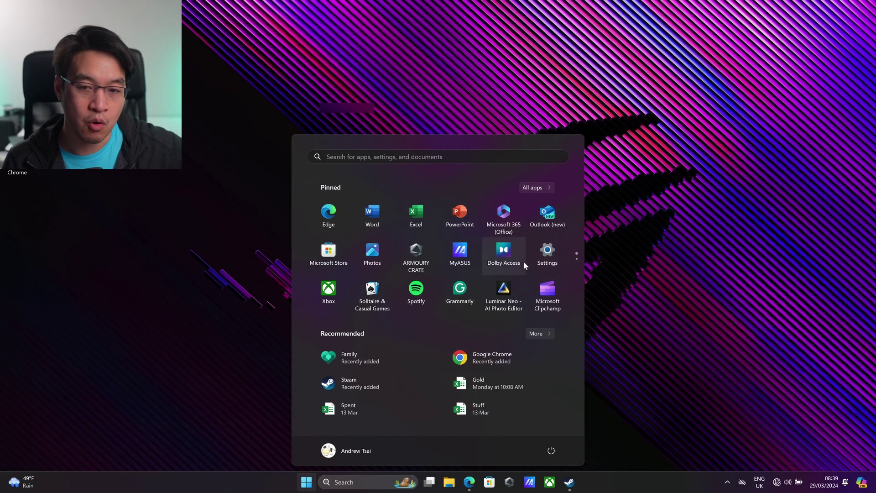
text(sett)
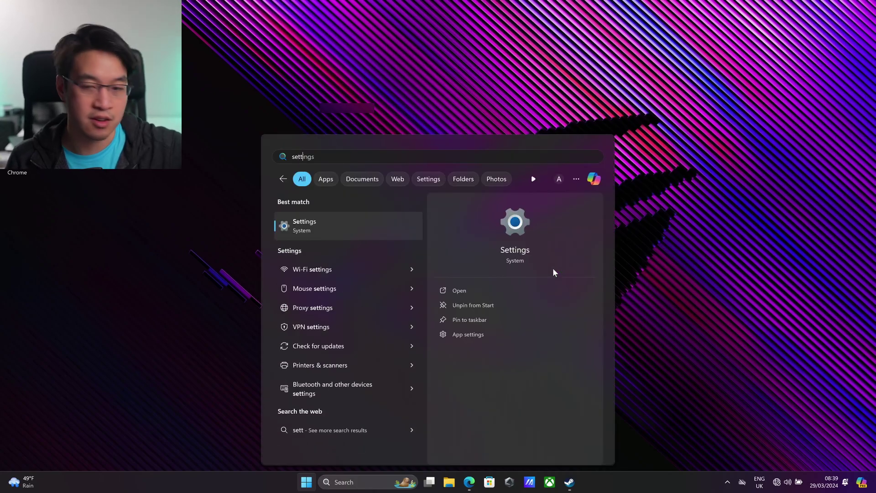
Relaunch Settings from the search results and go to Bluetooth & devices.
click(355, 217)
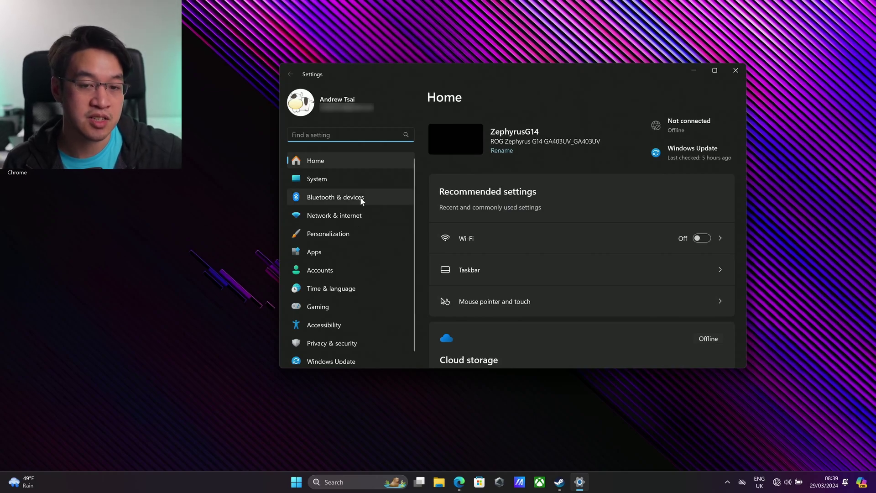
click(363, 197)
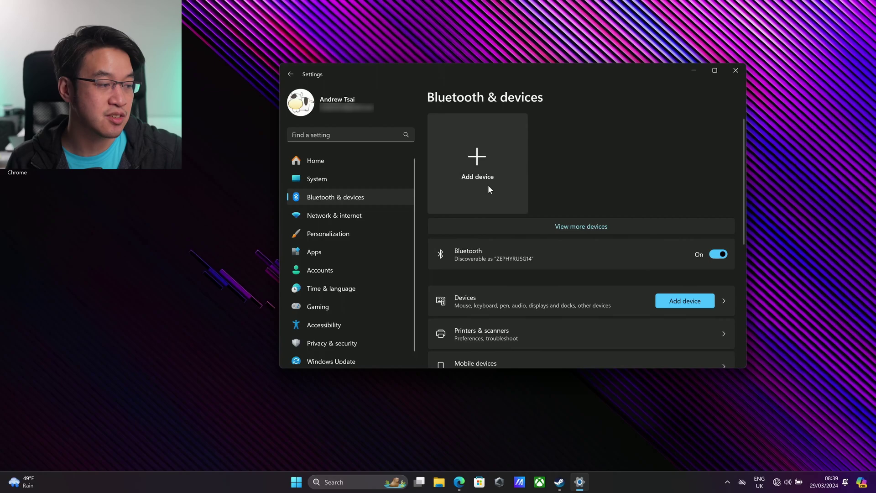
Start Add a device, choose Bluetooth, and scan until MX Master 3S appears.
click(489, 187)
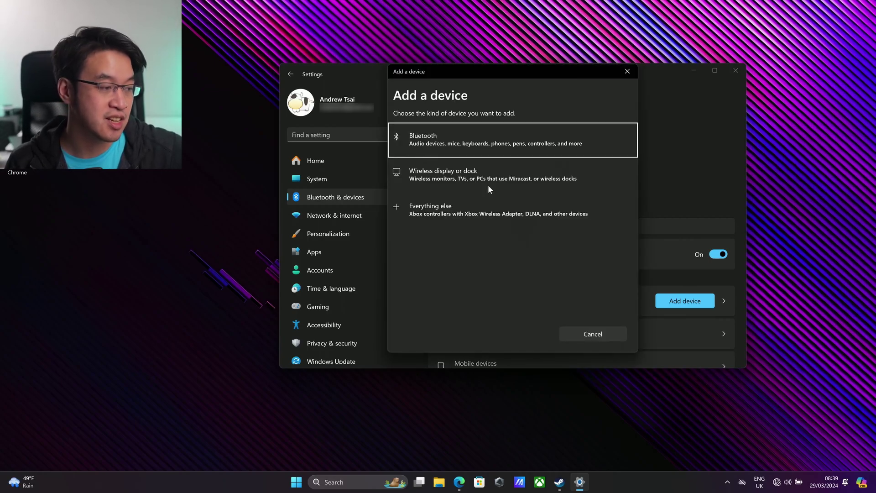
click(468, 138)
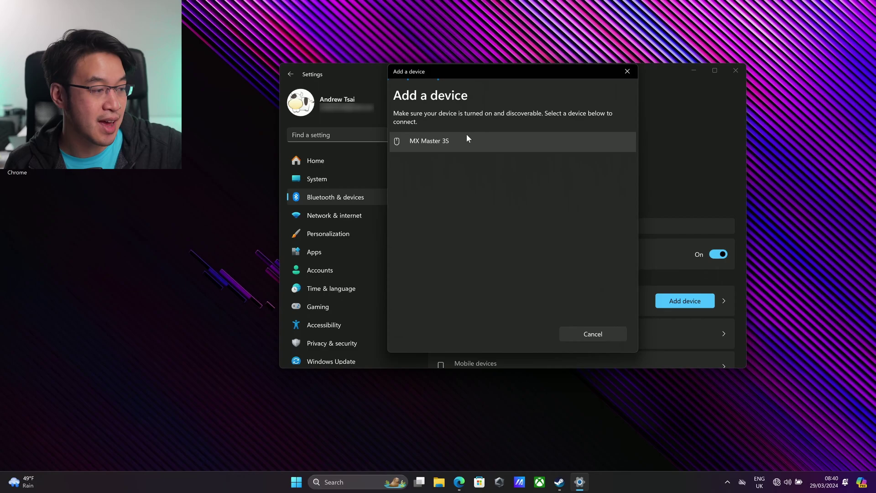
Select MX Master 3S in the Add a device list to connect it.
click(462, 143)
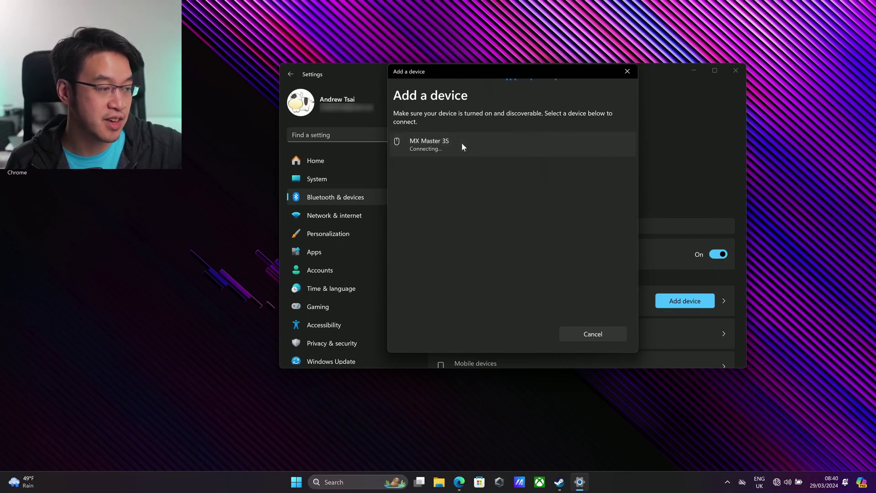